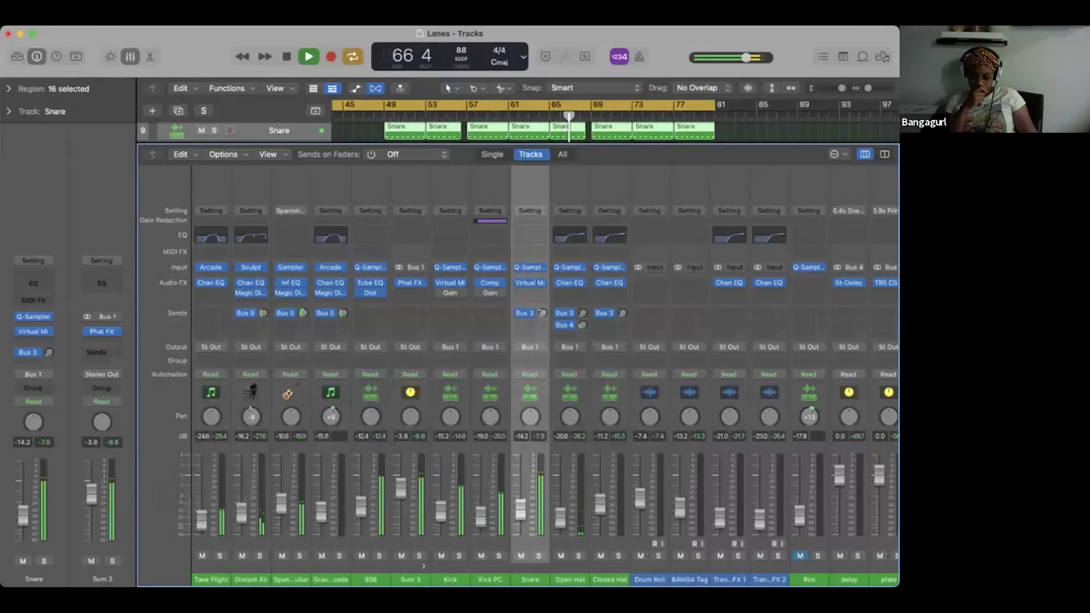
Set the Snare track's Bus 3 send level to about -15.1 dB during playback, and stop playback.
mouse_move(538, 302)
mouse_move(538, 302)
left_mouse_down()
mouse_move(533, 271)
mouse_move(535, 286)
left_mouse_up()
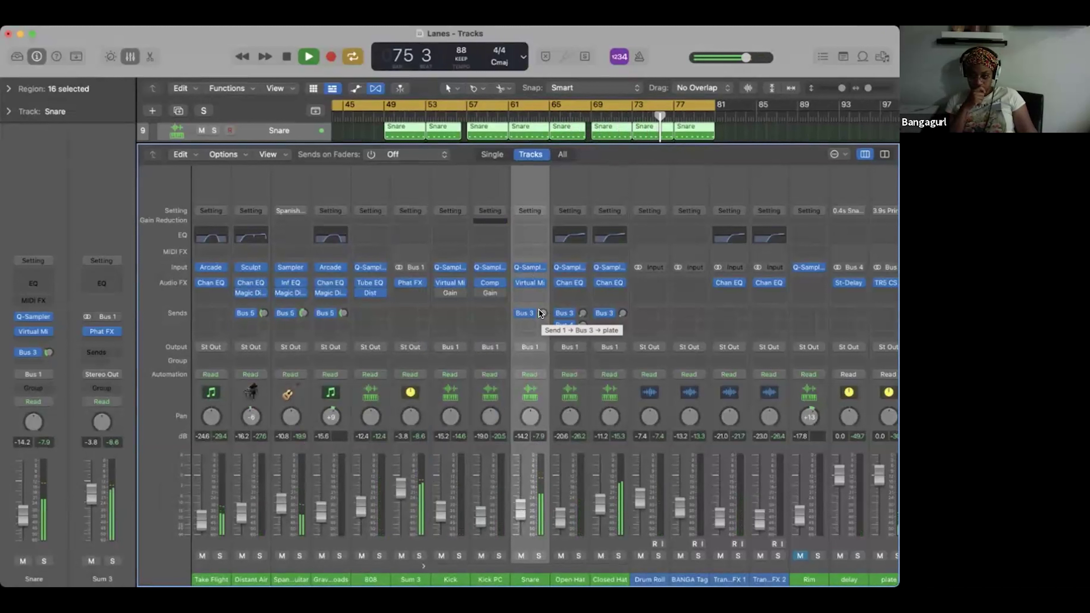
left_click_drag(542, 313, 543, 313)
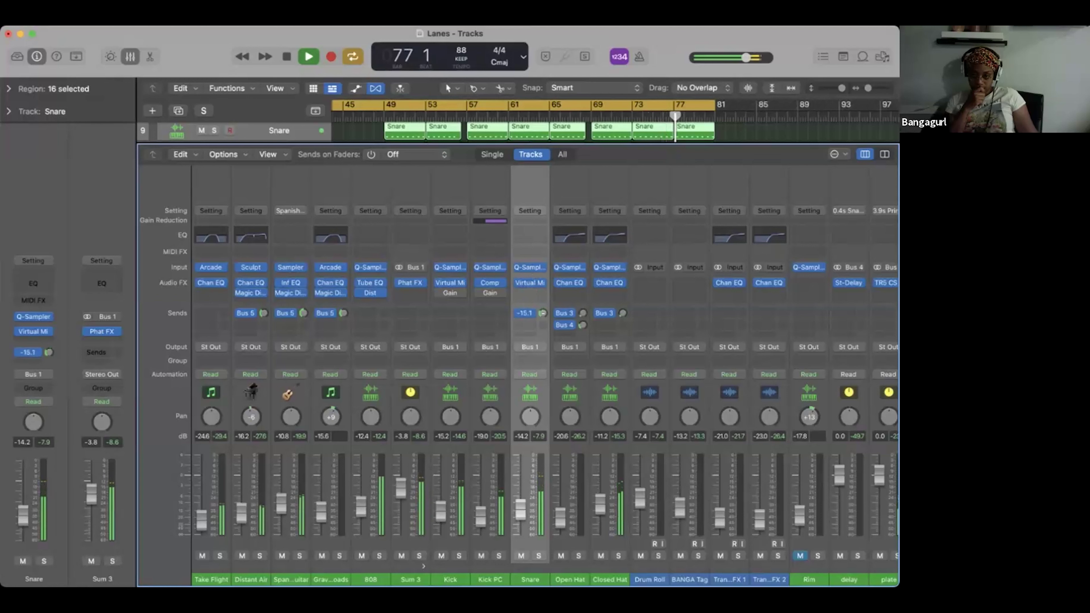
key("space")
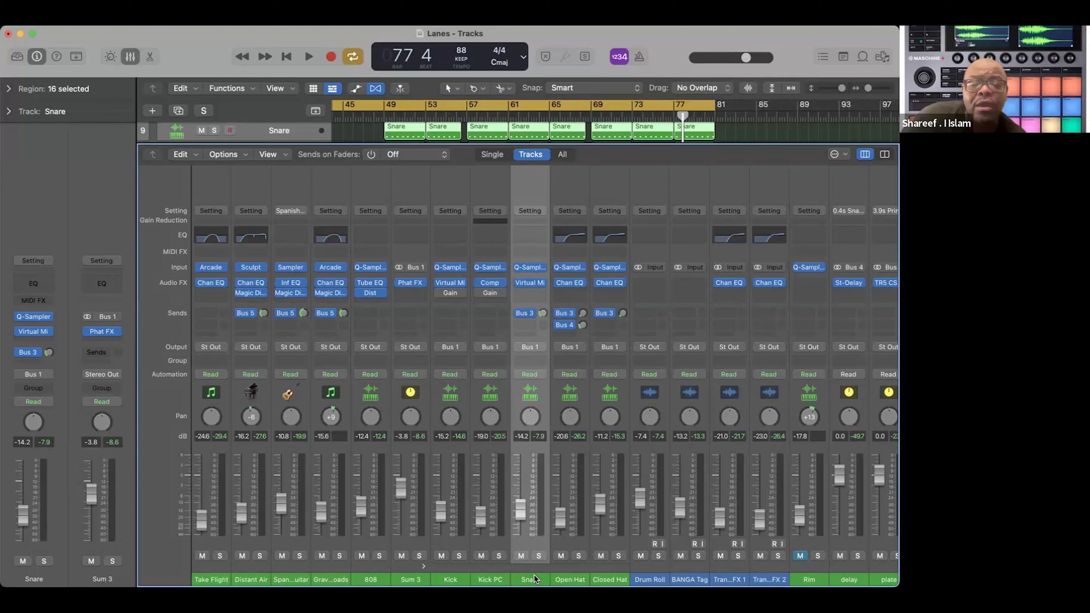
Select the Kick track, turn off cycle mode and start playback from bar 65.
left_click(468, 482)
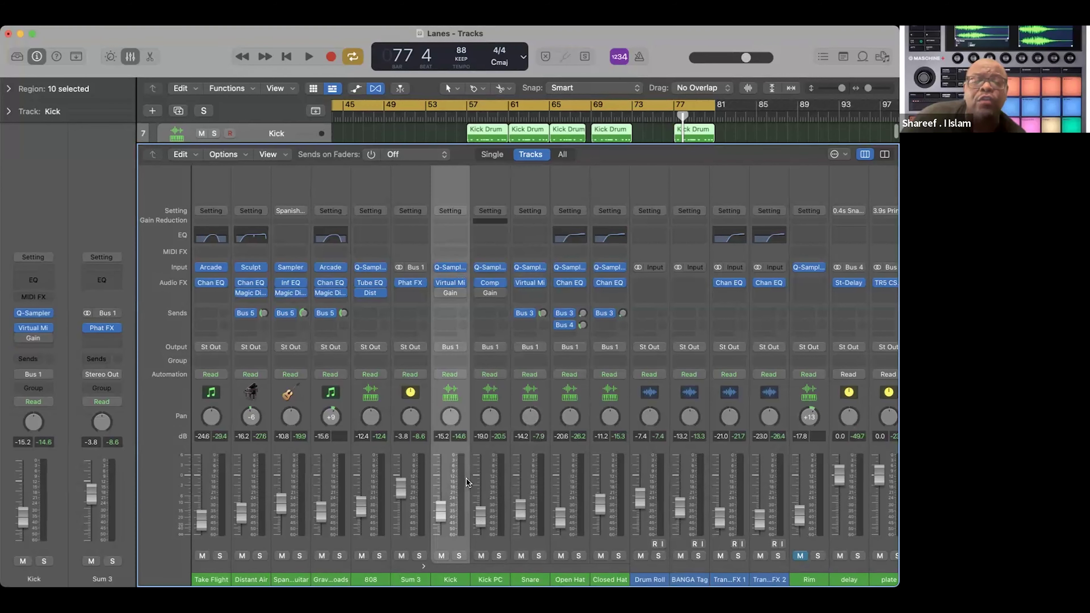
left_click(576, 112)
left_click(551, 105)
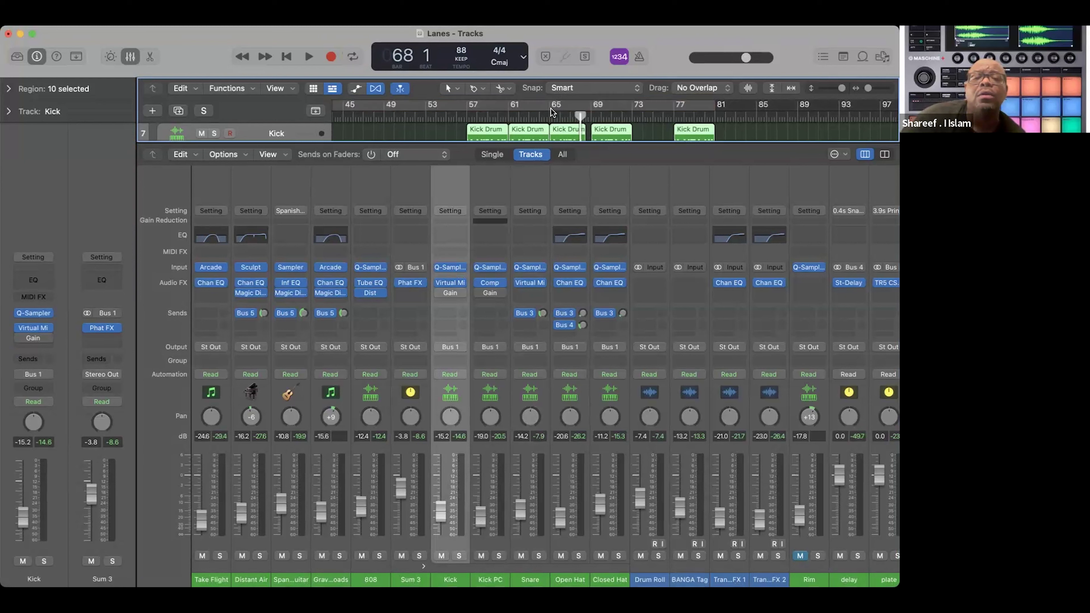
left_click(548, 116)
key("space")
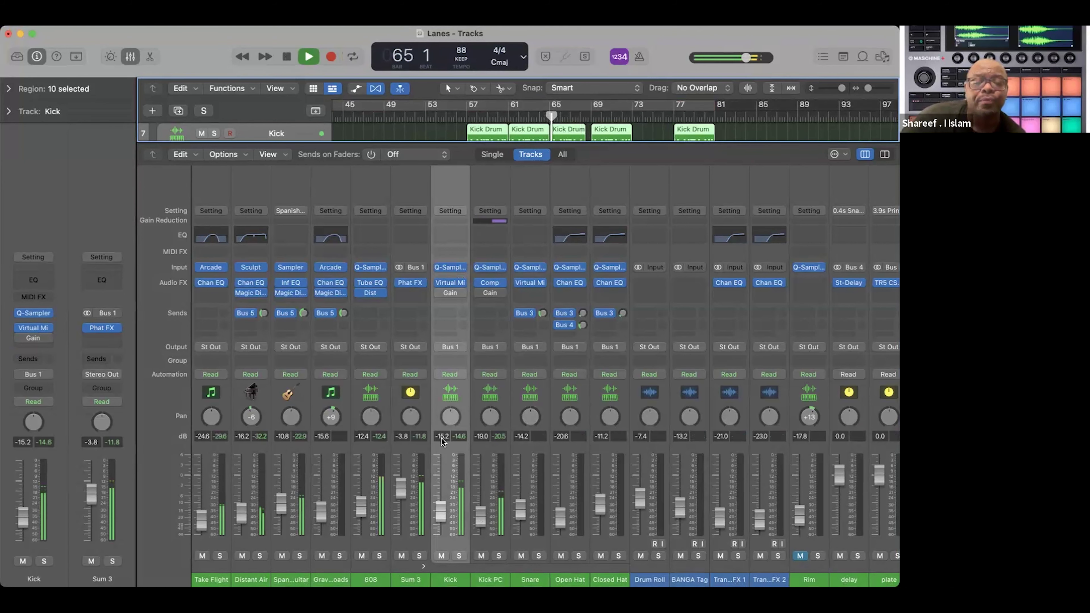
Add a Compressor to the 808 track using the Studio VCA model with Auto Gain set to Off.
left_click(379, 556)
left_click(380, 556)
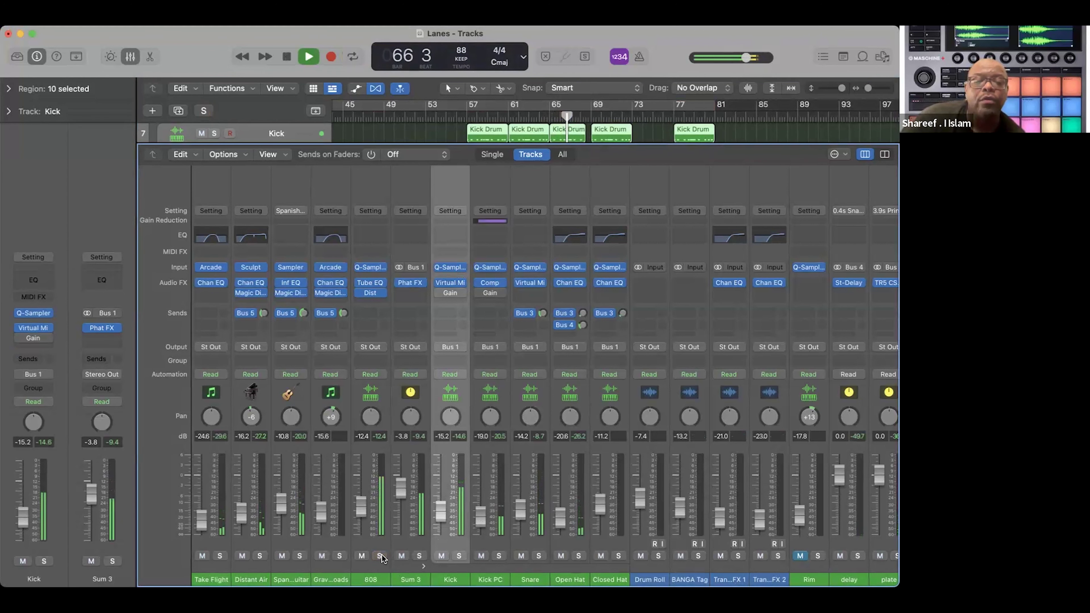
left_click(372, 221)
left_click(464, 205)
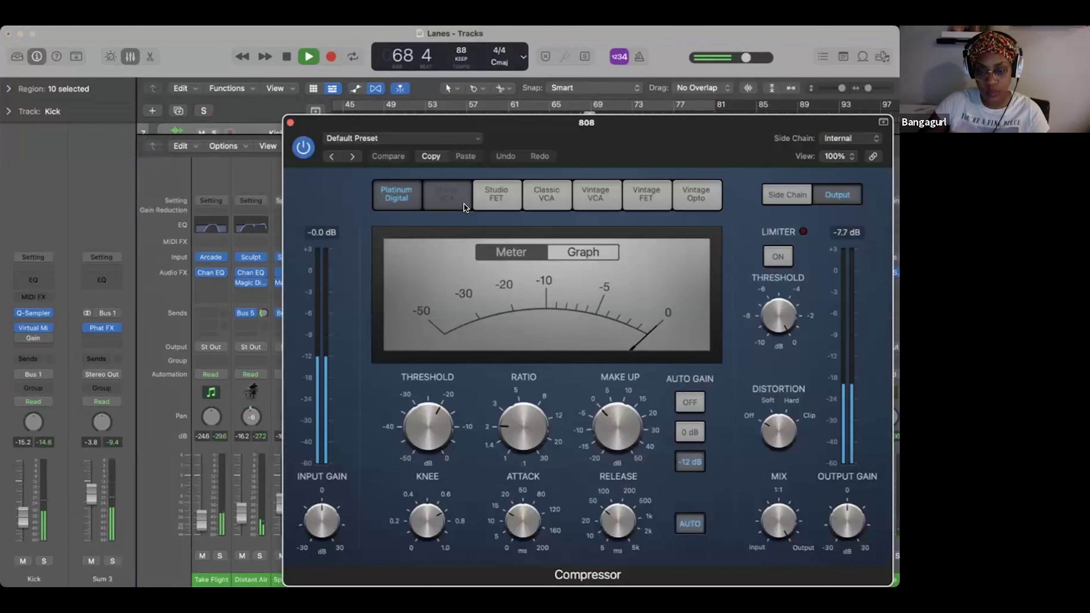
left_click_drag(638, 156, 457, 122)
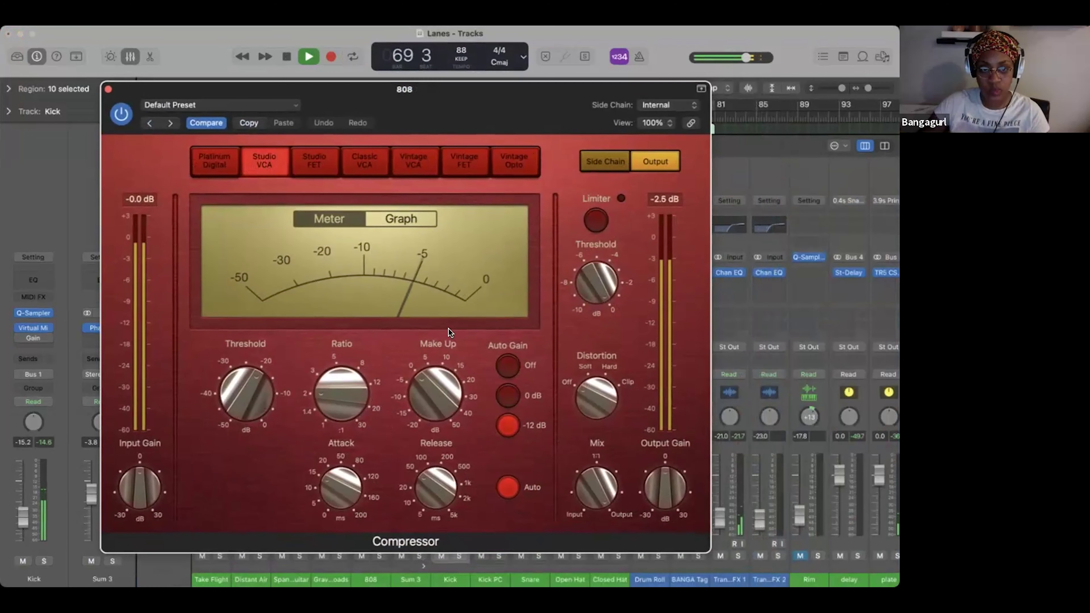
left_click(507, 365)
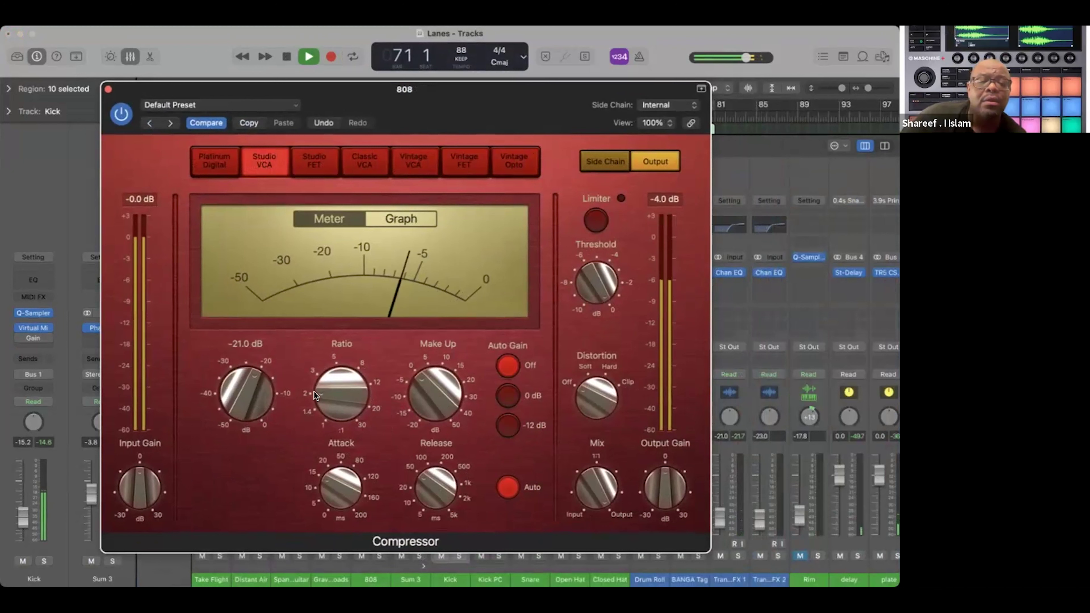
Raise the ratio and threshold slightly on the 808 track's compressor, and close the plug-in window.
left_click_drag(322, 404, 325, 414)
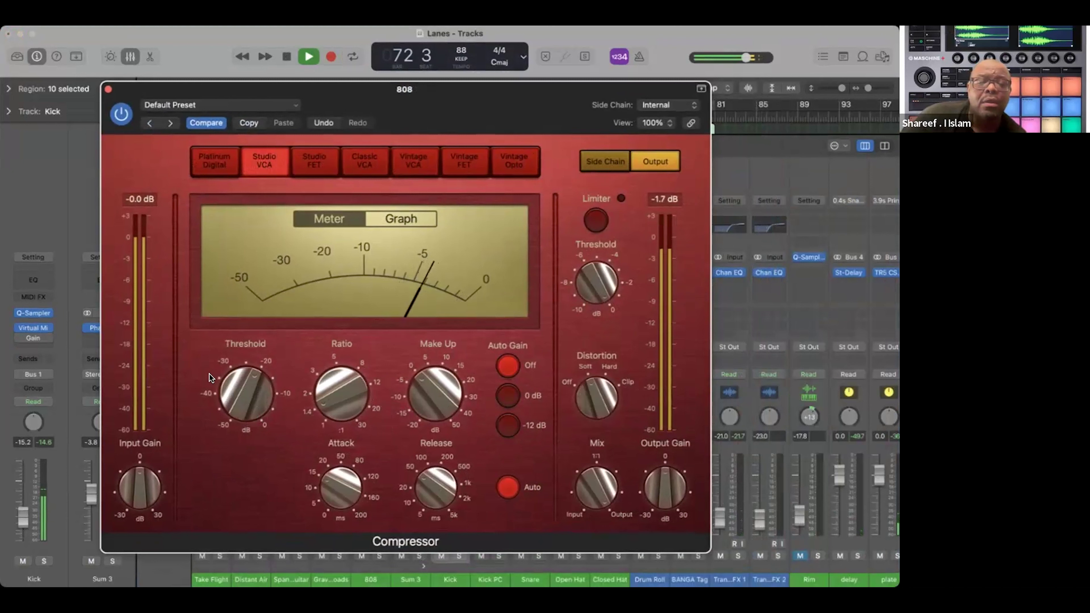
mouse_move(236, 388)
left_mouse_down()
mouse_move(245, 372)
mouse_move(248, 388)
left_mouse_up()
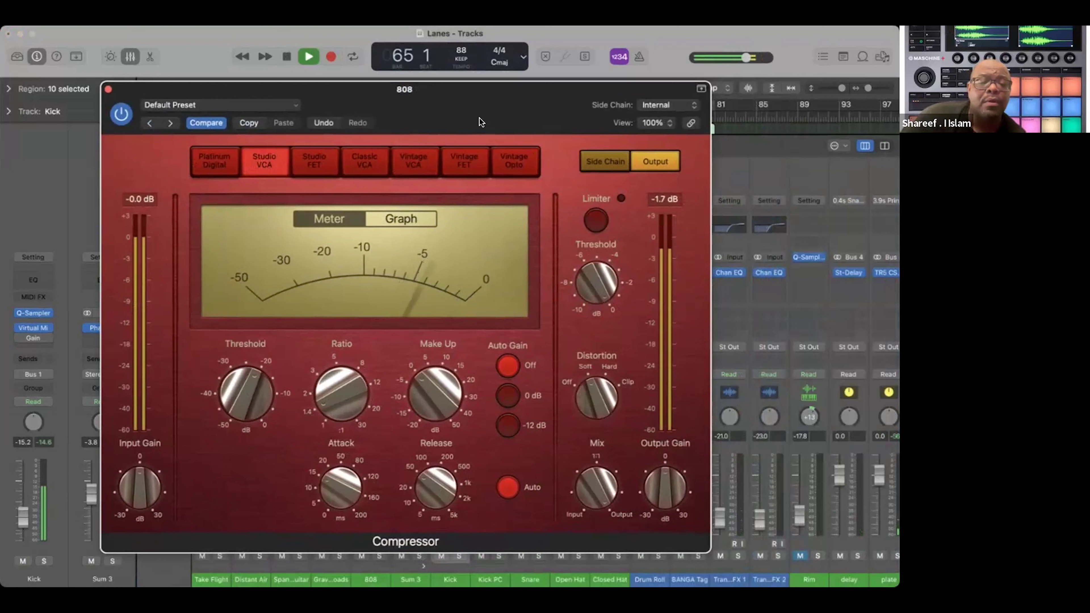
left_click_drag(247, 408, 247, 415)
left_click(316, 400)
left_click_drag(317, 401, 247, 380)
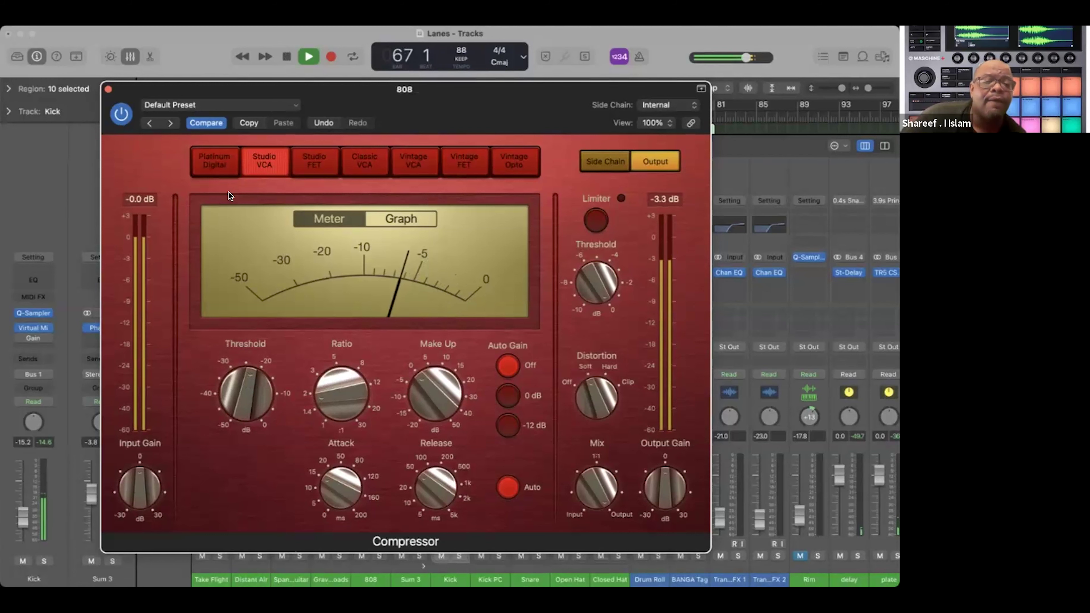
left_click(108, 88)
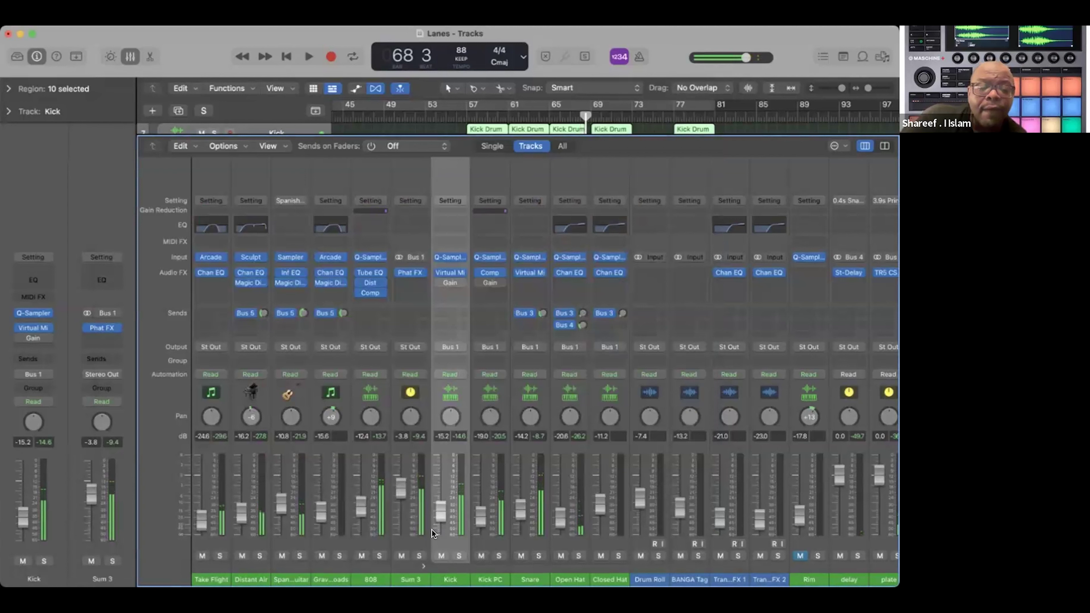
Lower the 808 track's volume fader to -13.2 dB and replay the section from bar 65 to check the level.
left_click_drag(357, 506, 359, 508)
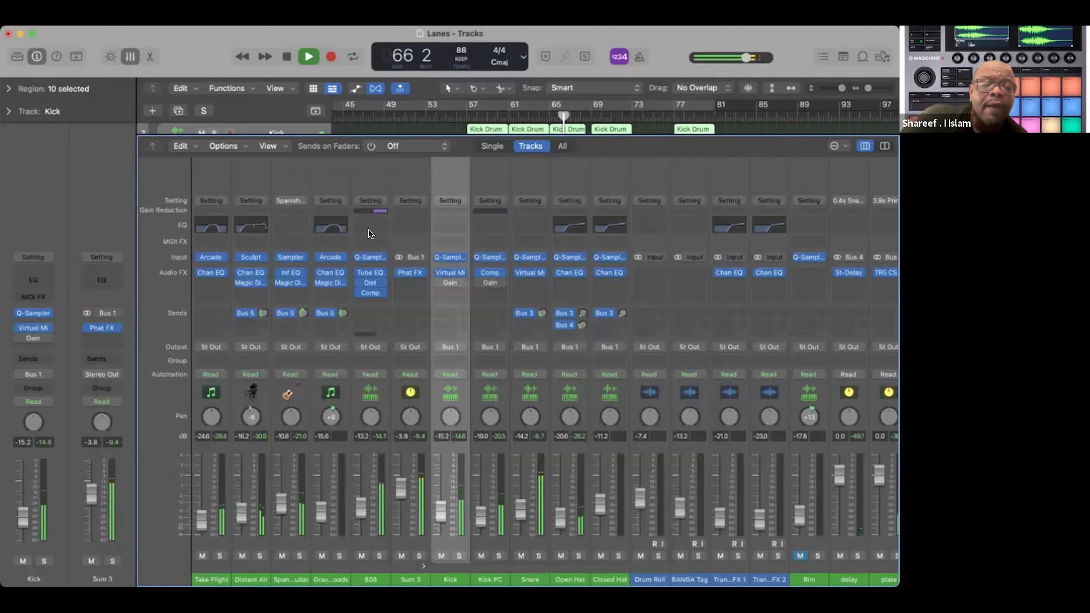
mouse_move(356, 291)
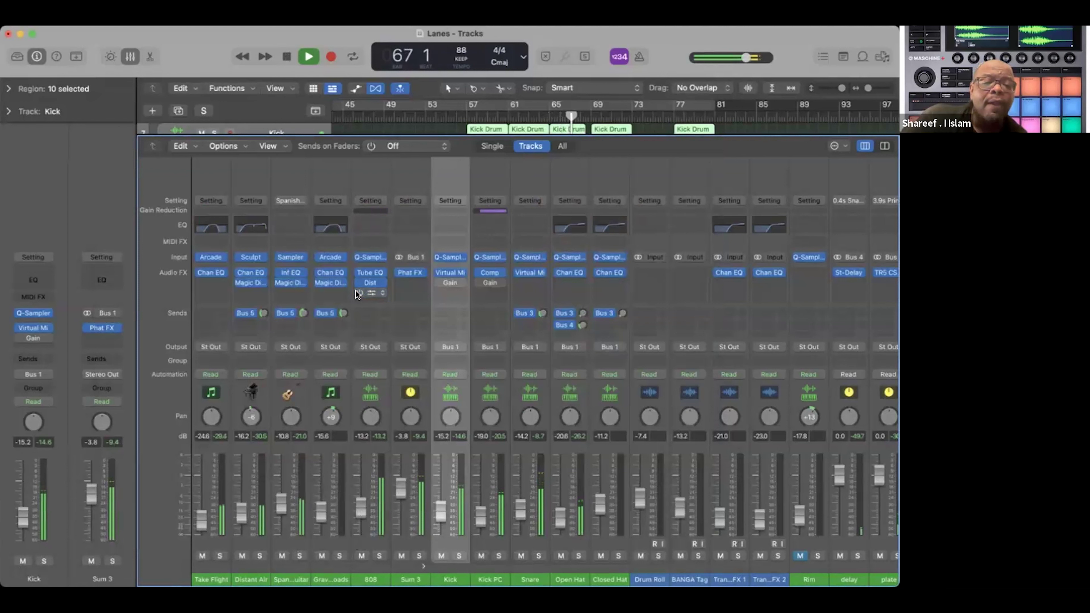
key("space")
key("space")
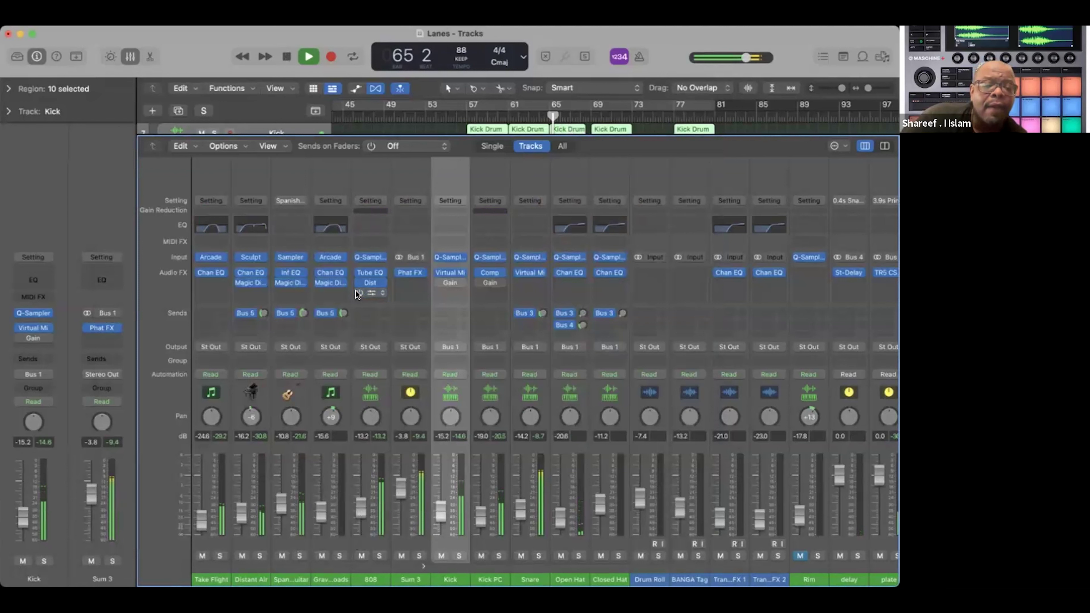
key("space")
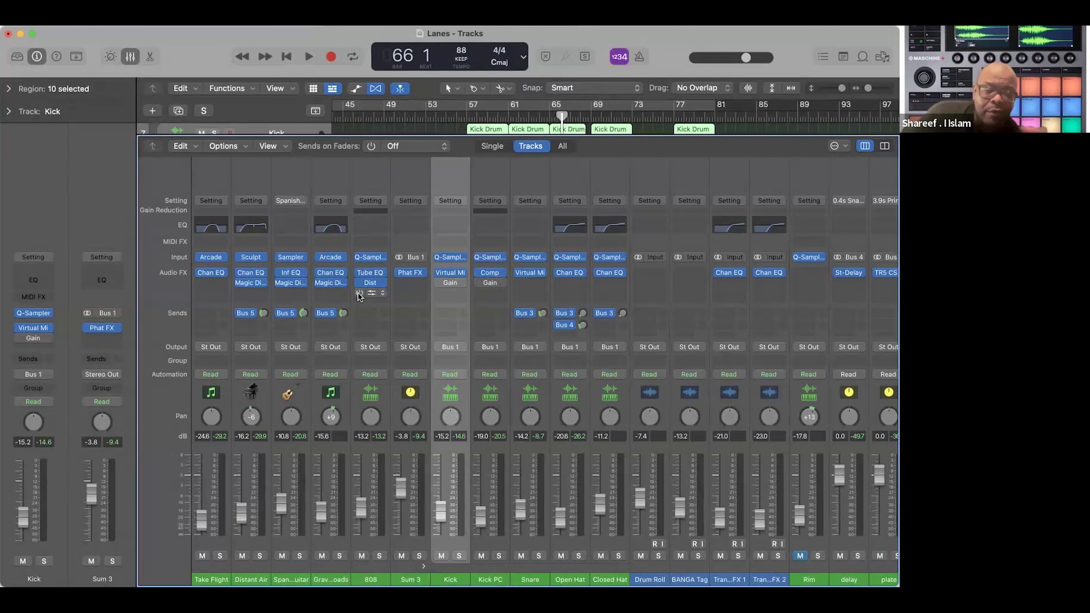
key("space")
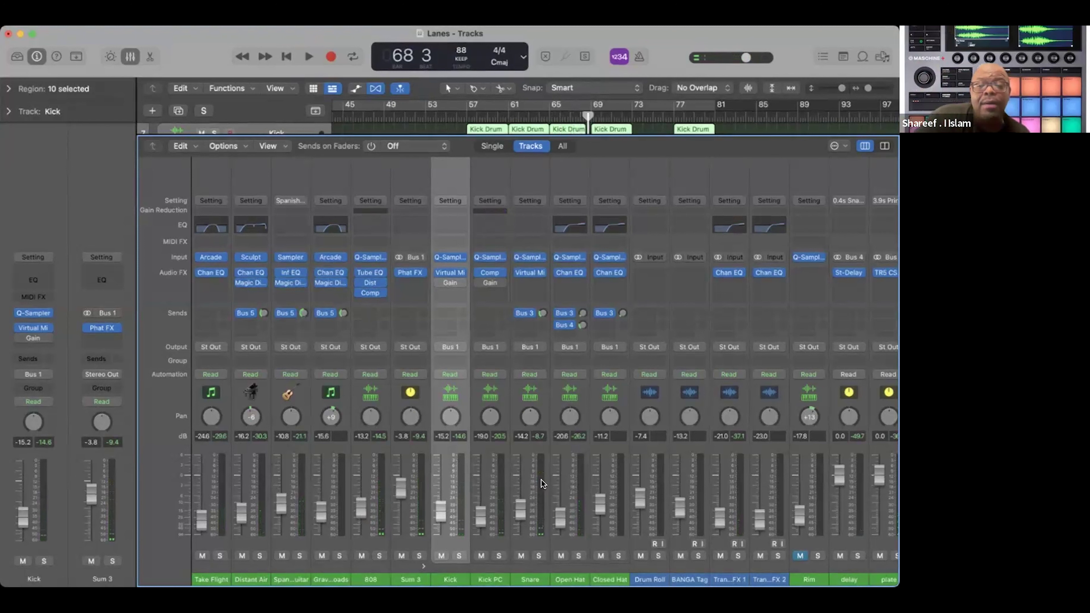
Open the Snare track's Virtual Mix Rack, examine its FG-N and FG-116 Modern module settings, and close it.
left_click(523, 283)
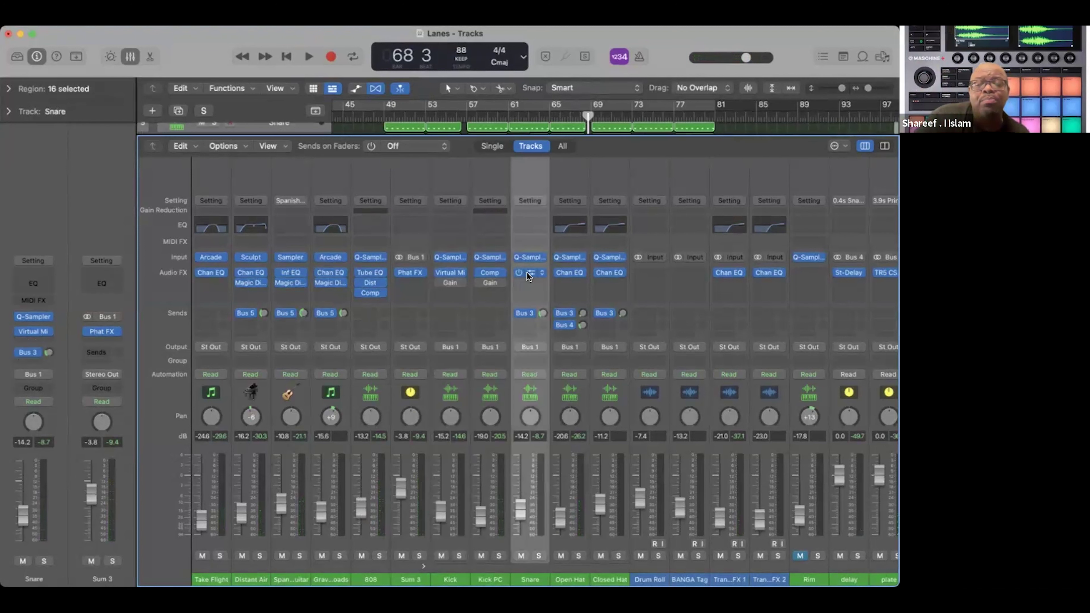
left_click(526, 271)
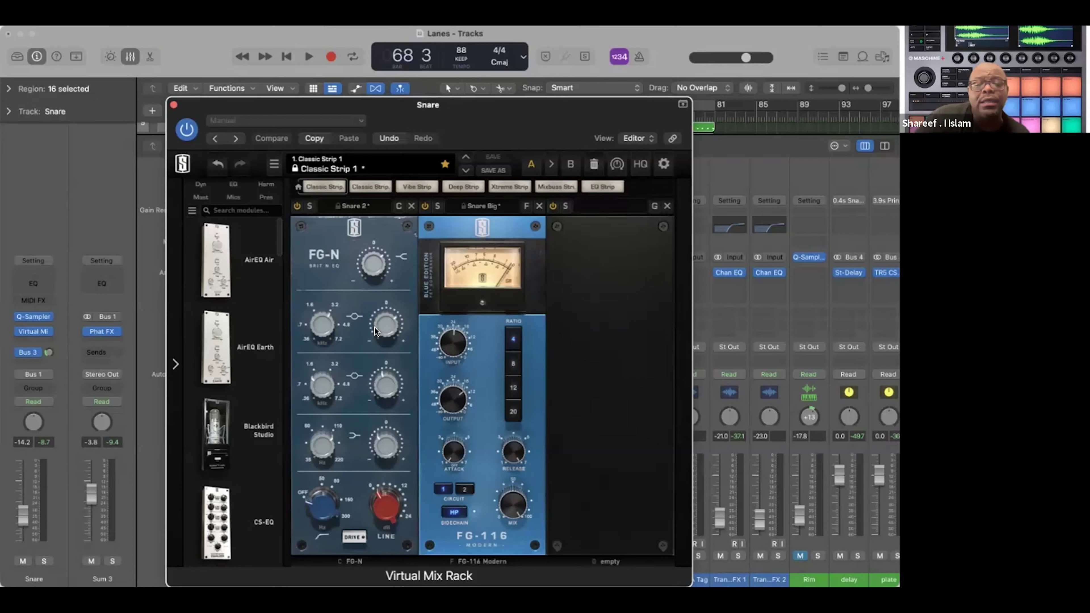
mouse_move(376, 331)
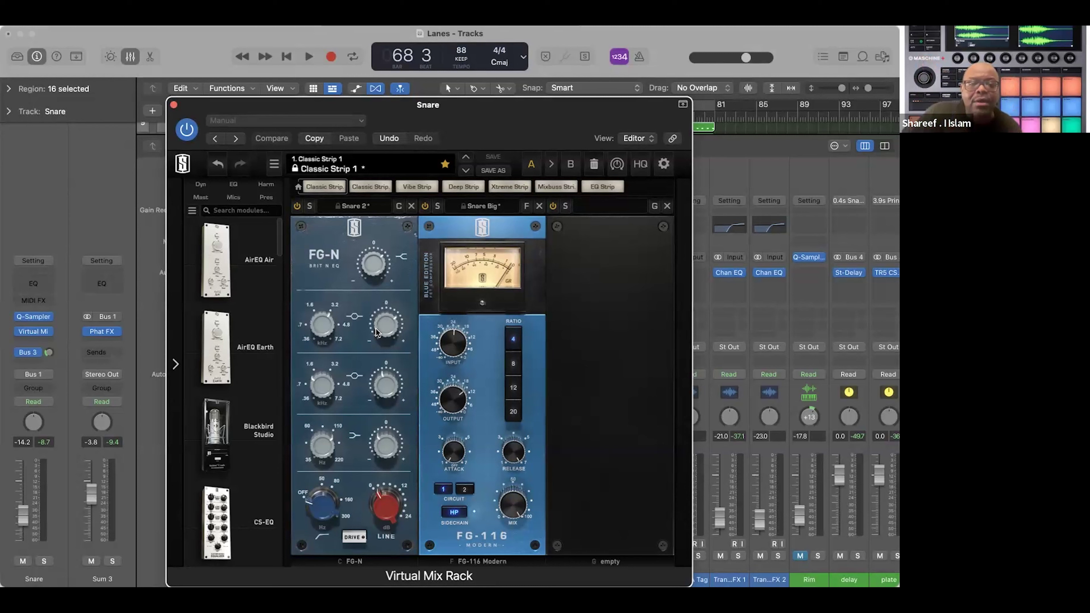
left_click(174, 104)
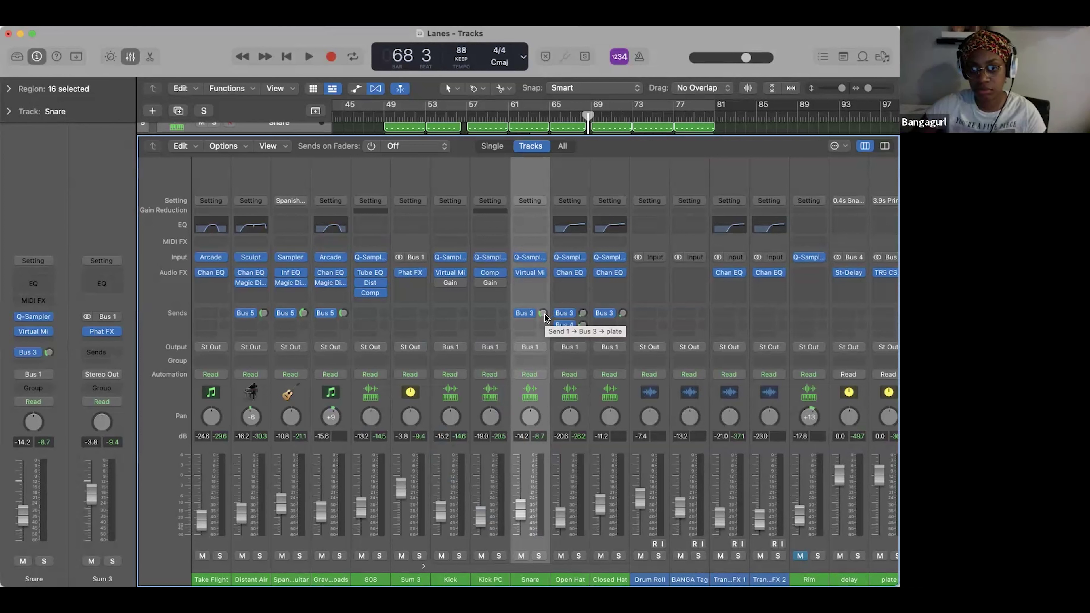
Adjust the Snare track's Bus 3 plate send to about -16.7 dB during playback, and stop playback.
key("space")
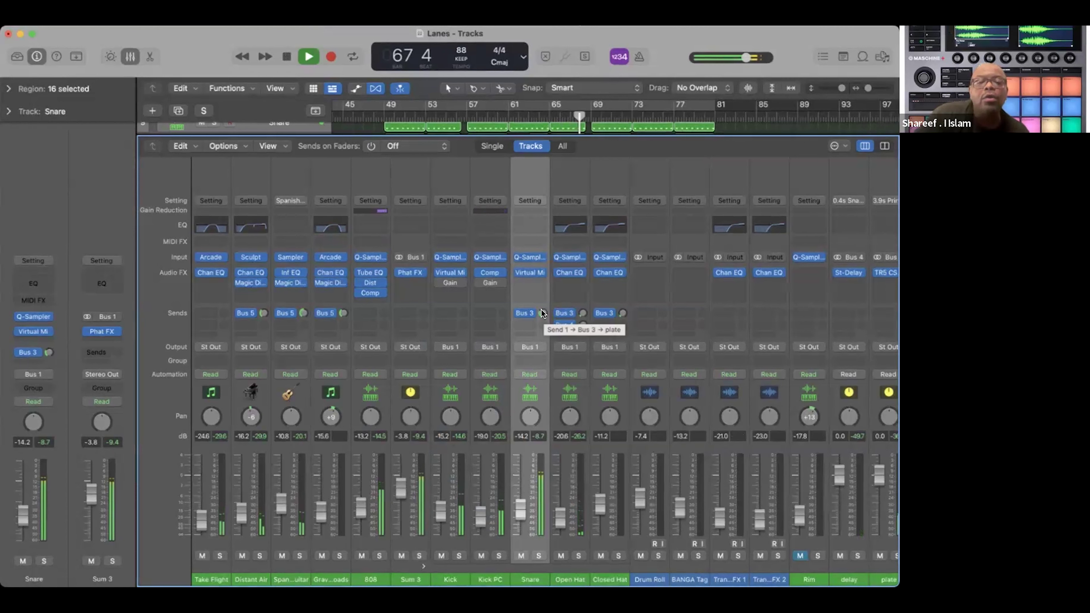
left_click_drag(543, 314, 543, 313)
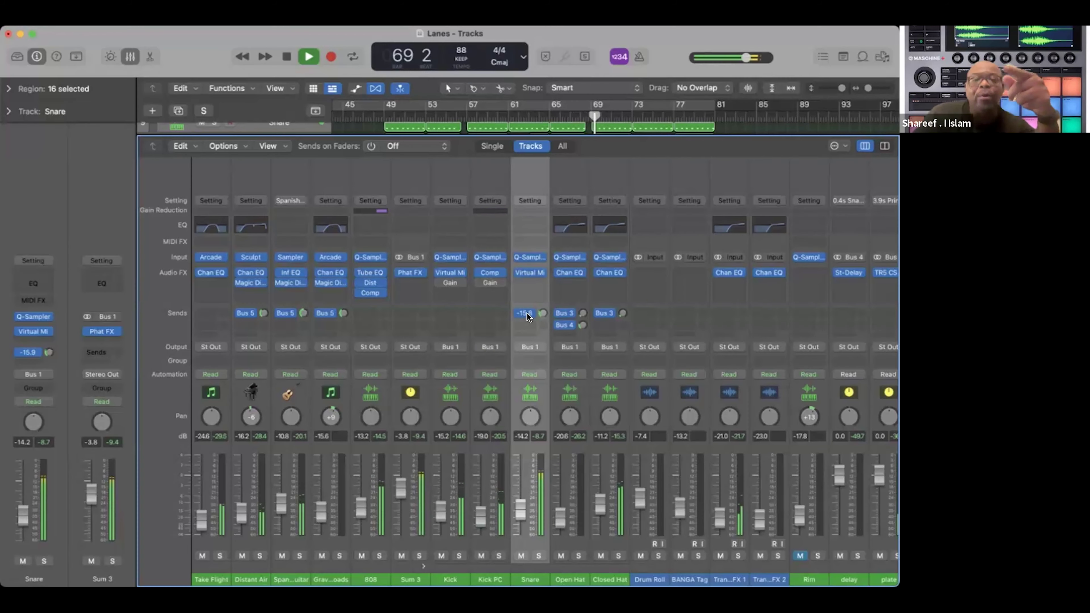
left_click(542, 314)
mouse_move(542, 313)
left_mouse_down()
mouse_move(542, 301)
mouse_move(542, 316)
left_mouse_up()
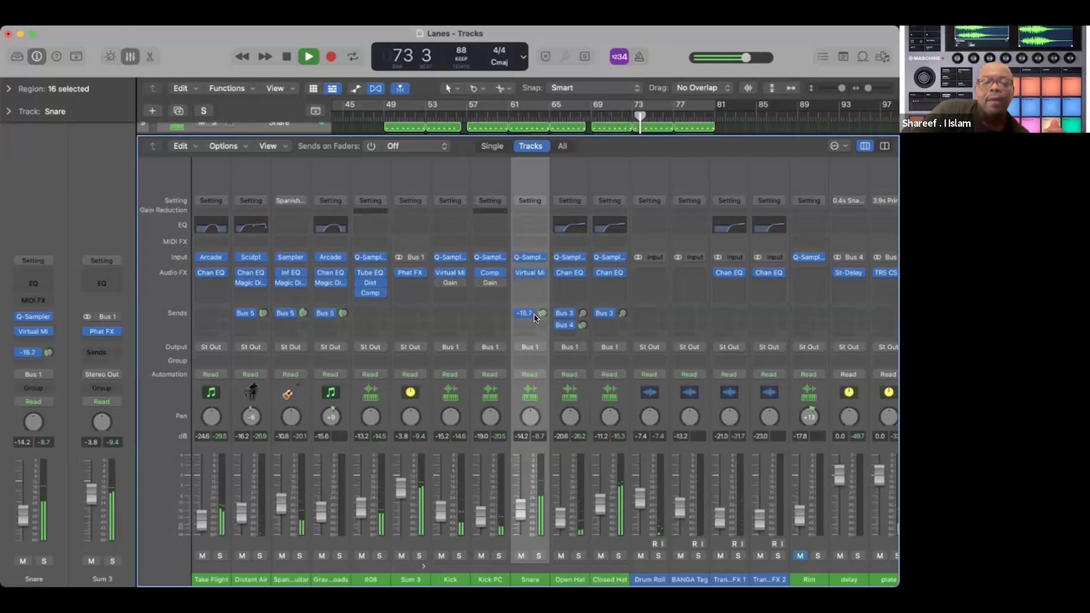
key("space")
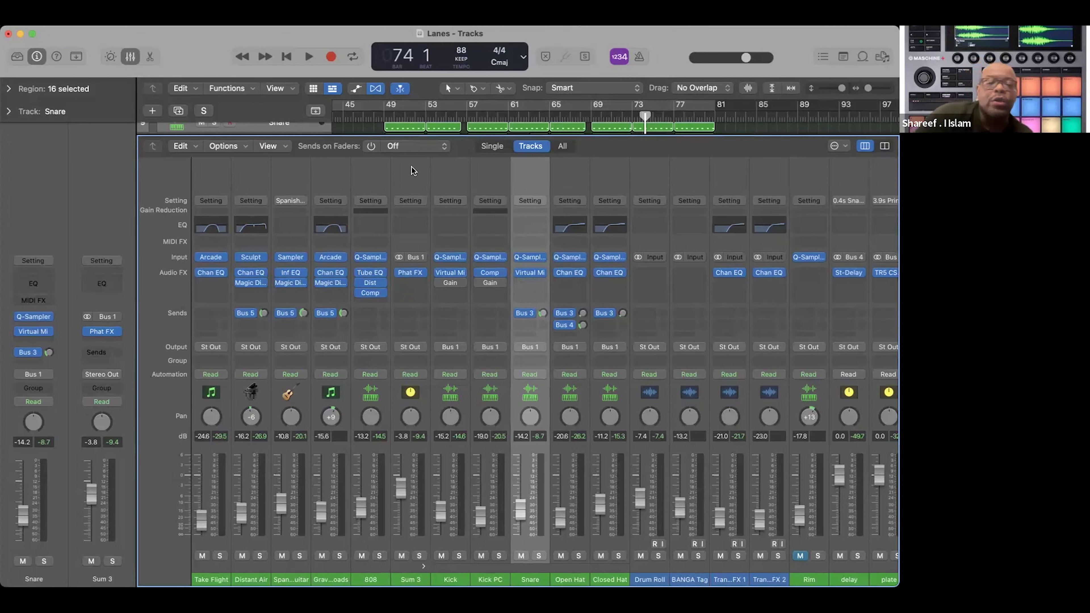
mouse_move(544, 316)
left_mouse_down()
mouse_move(543, 333)
mouse_move(551, 319)
left_mouse_up()
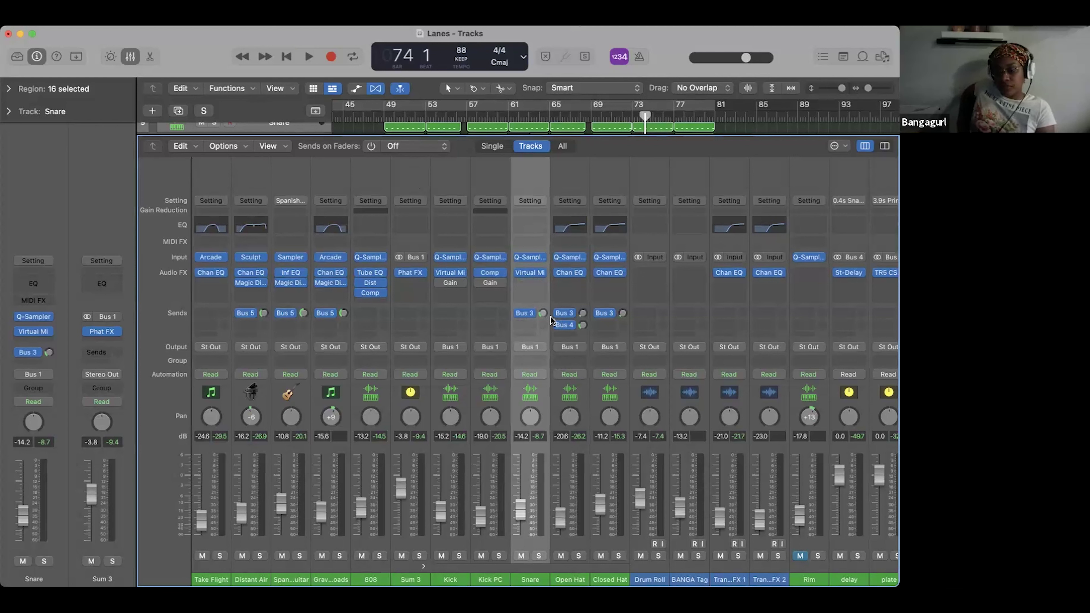